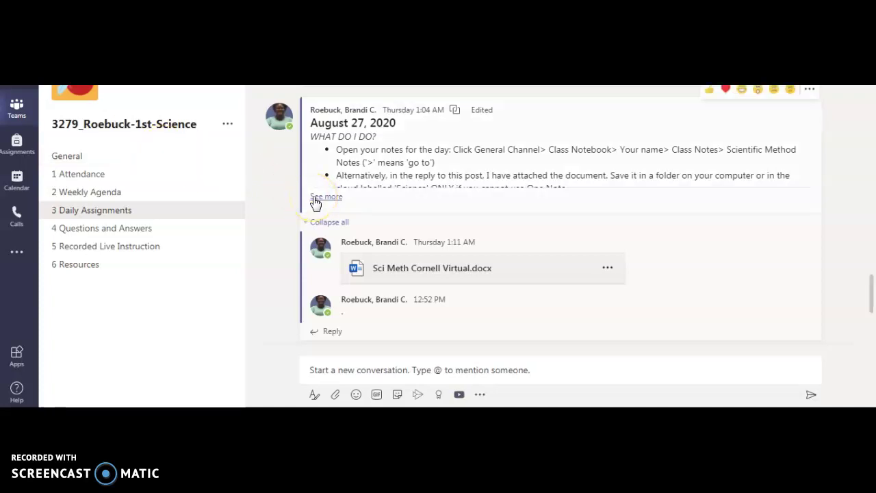
# - Download Sci Meth Cornell Virtual.docx from the reply to the August 27, 2020 post and open it in Word
pyautogui.click(514, 313)
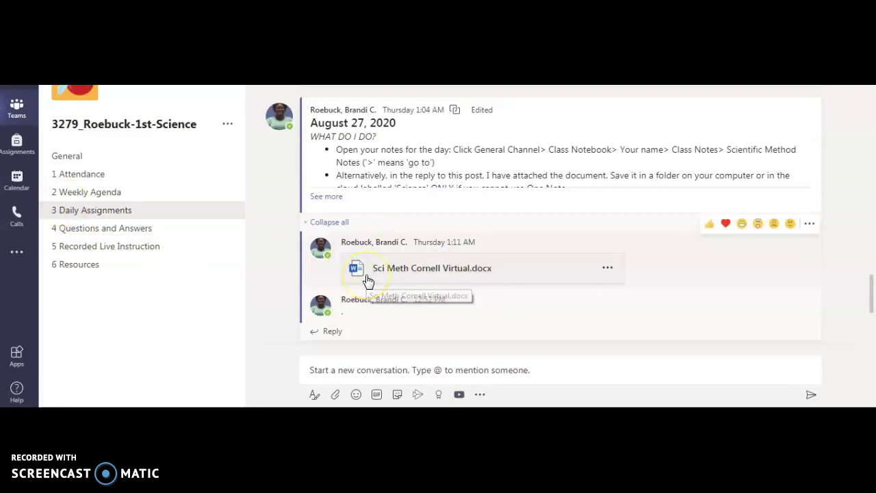
pyautogui.click(609, 272)
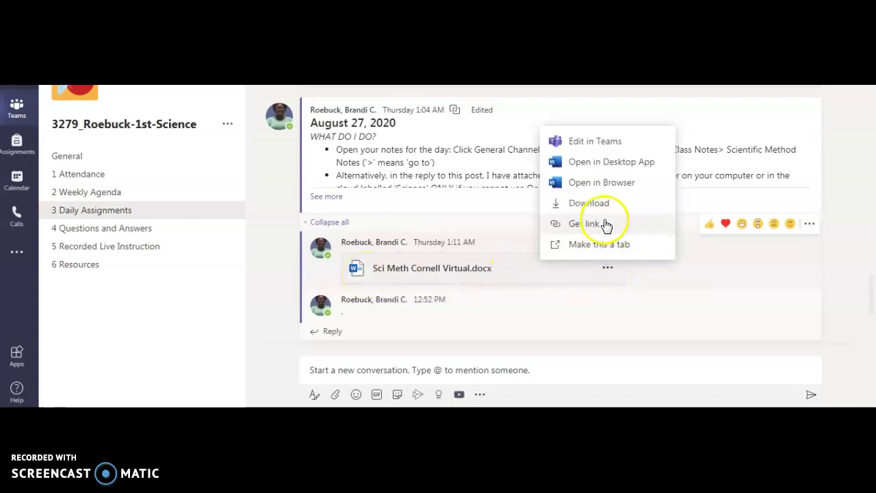
pyautogui.click(601, 204)
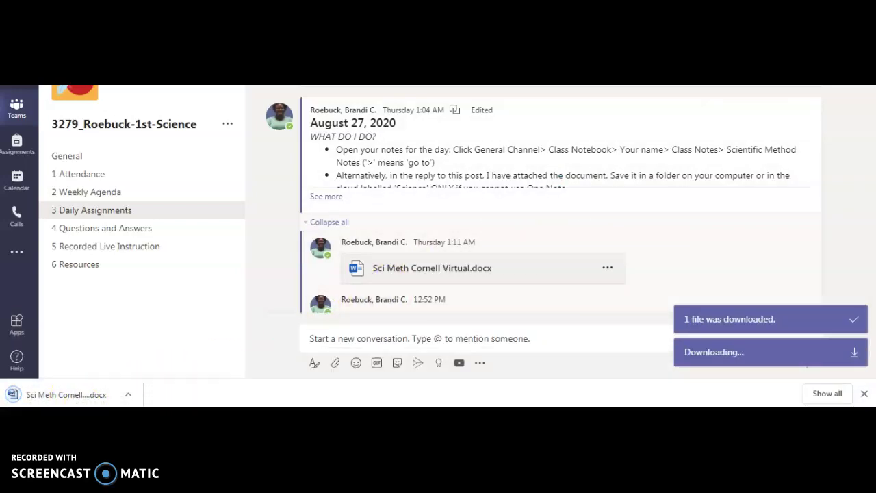
pyautogui.click(66, 399)
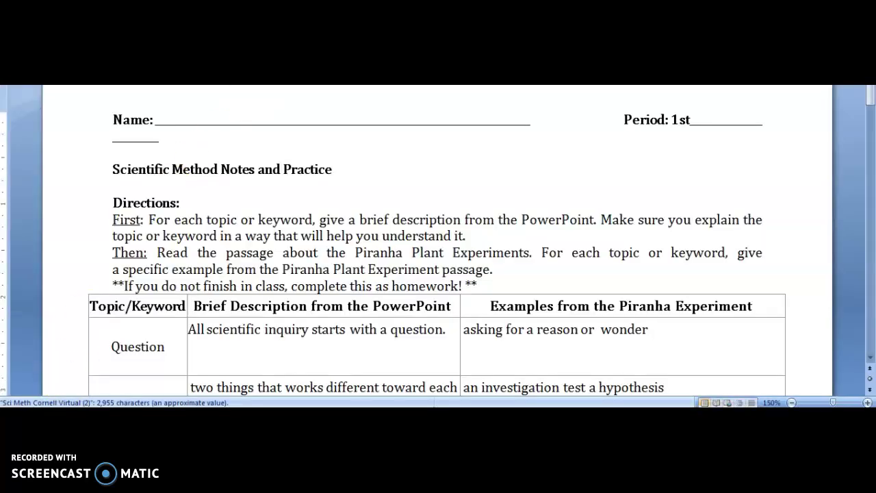
# - Enter "Quick Edit" on the Name line of the worksheet, replacing part of the blank underline
pyautogui.moveTo(271, 121); pyautogui.dragTo(219, 120)
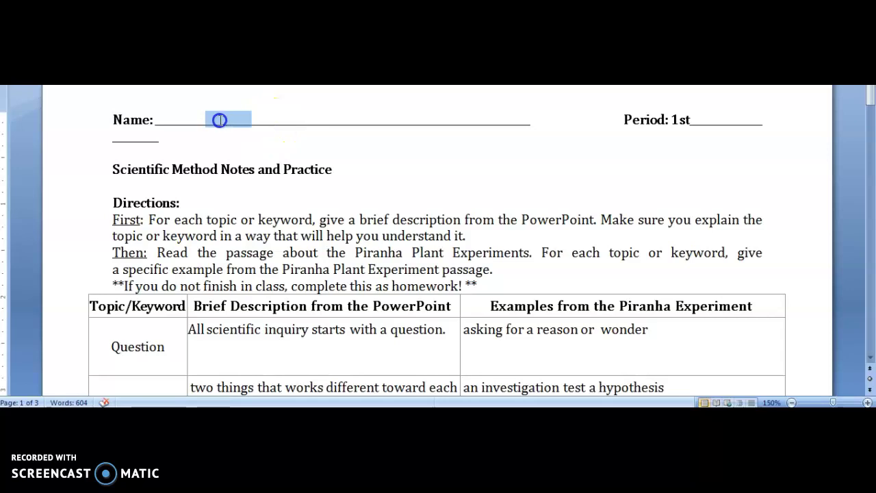
pyautogui.write('Quick')
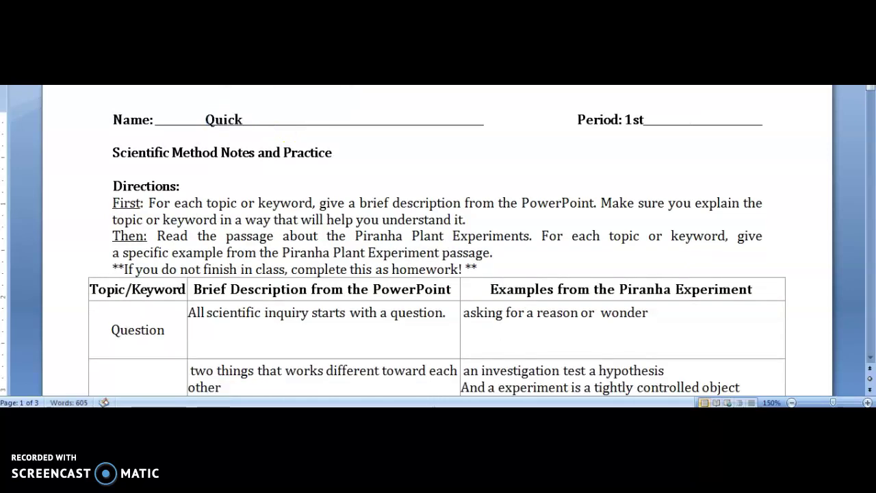
pyautogui.write(' Edit')
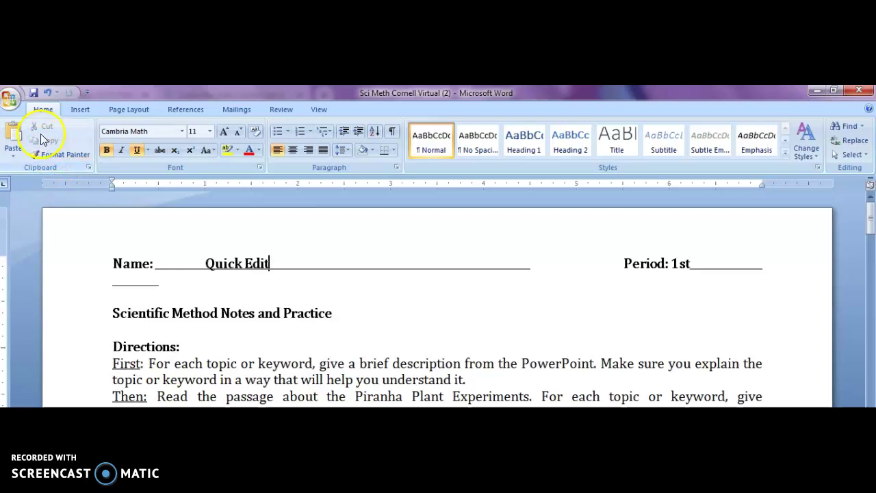
# - Start saving a copy of the edited worksheet under a new location and choose the Desktop
pyautogui.click(11, 100)
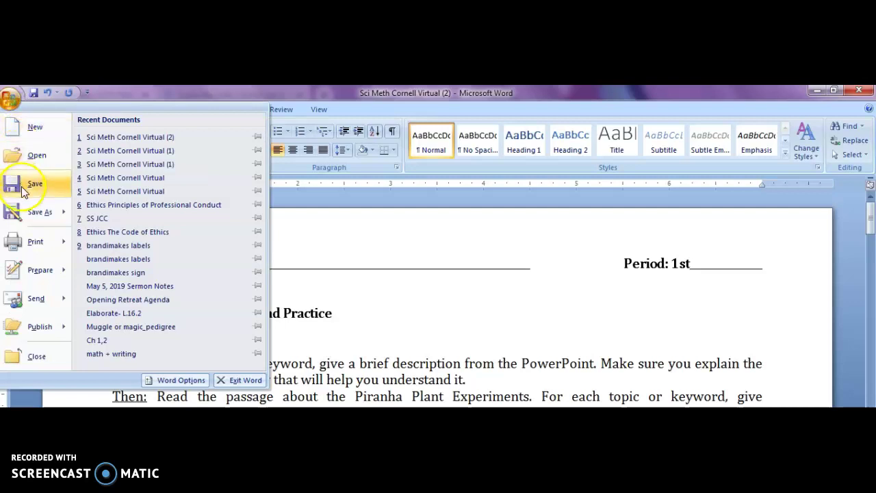
pyautogui.click(29, 212)
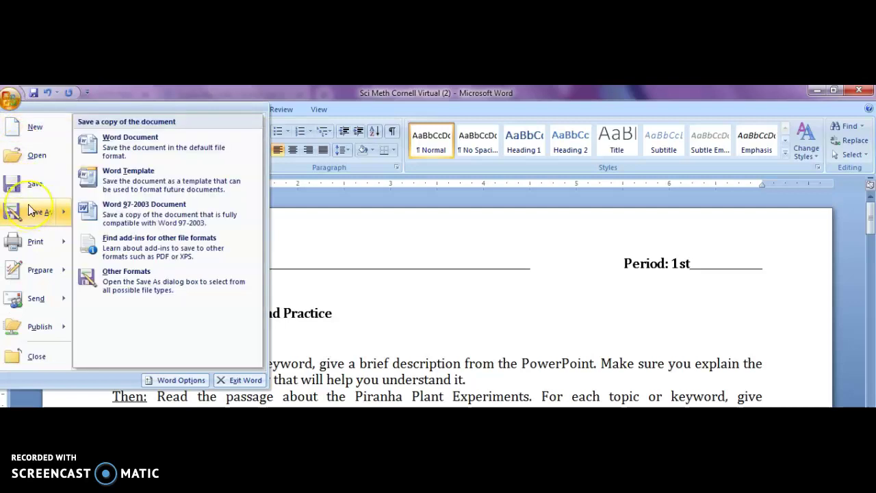
pyautogui.click(28, 212)
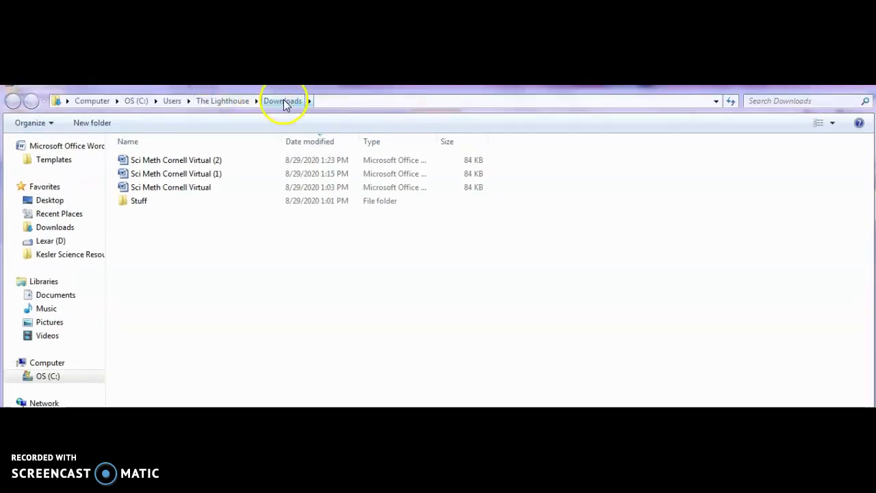
pyautogui.click(291, 106)
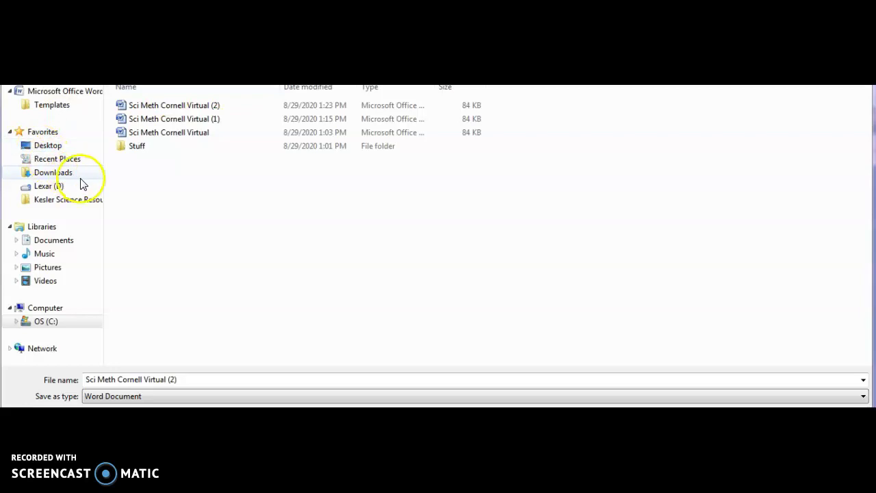
pyautogui.click(66, 148)
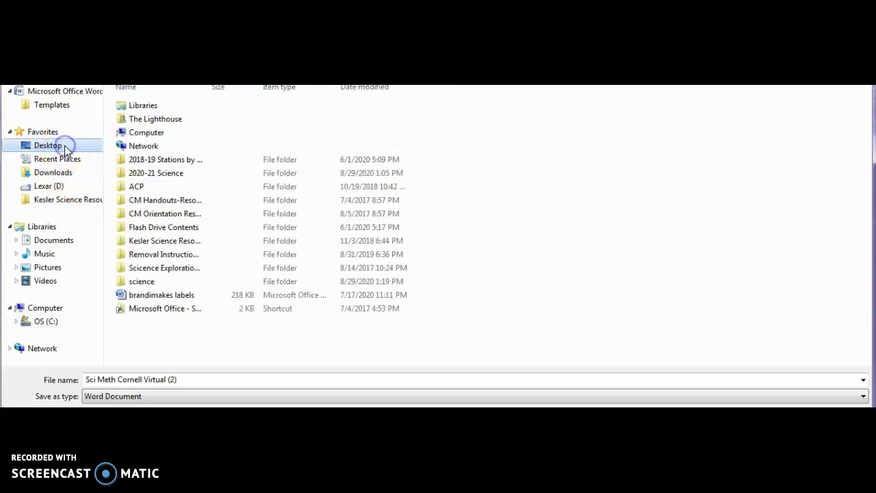
# - Create a new folder on the Desktop, named with "Science" followed by the teacher's surname
pyautogui.rightClick(491, 263)
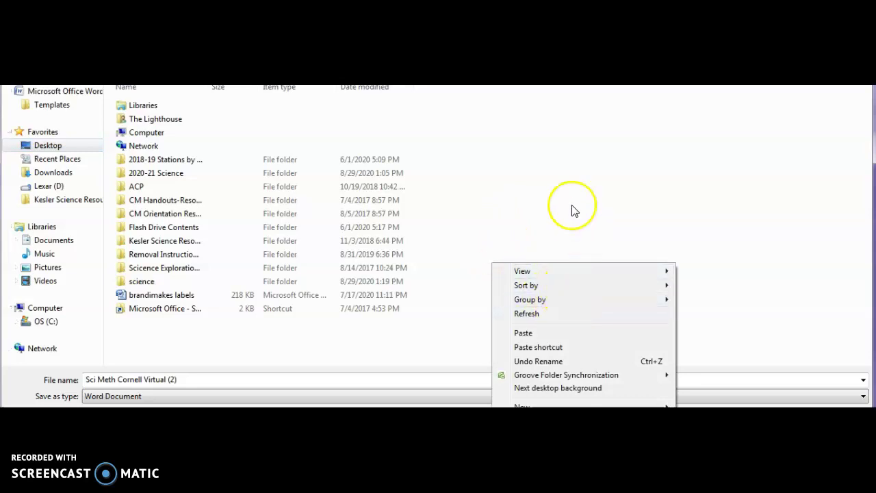
pyautogui.click(423, 115)
pyautogui.rightClick(422, 117)
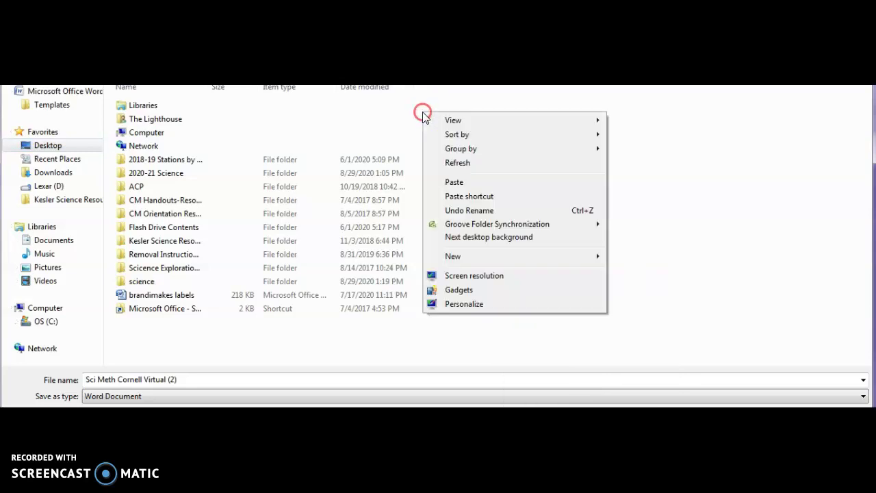
pyautogui.moveTo(526, 256)
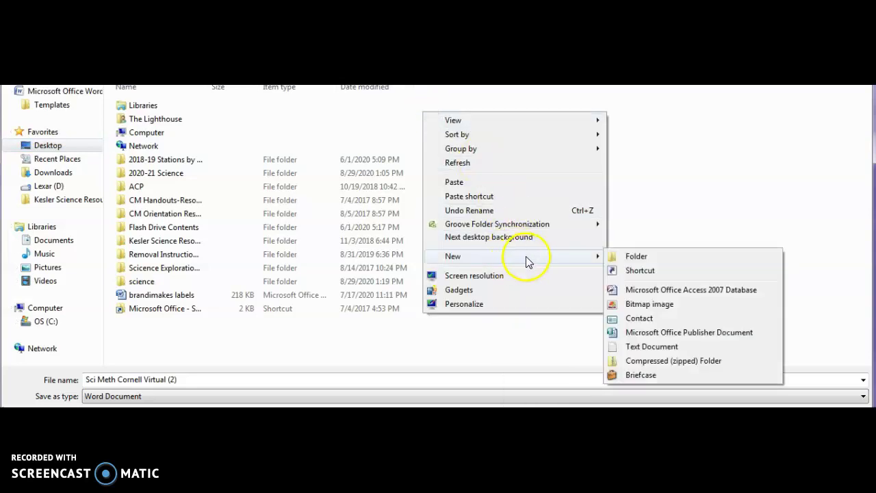
pyautogui.click(627, 260)
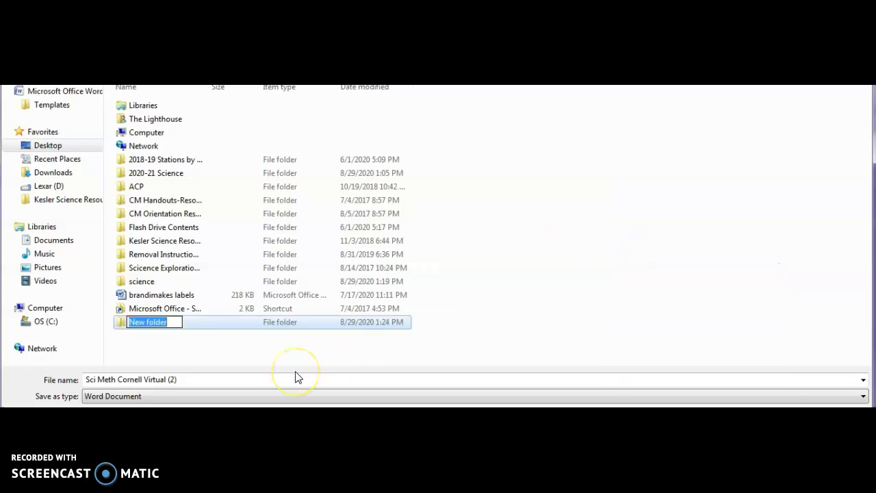
pyautogui.write('Science Roebuck')
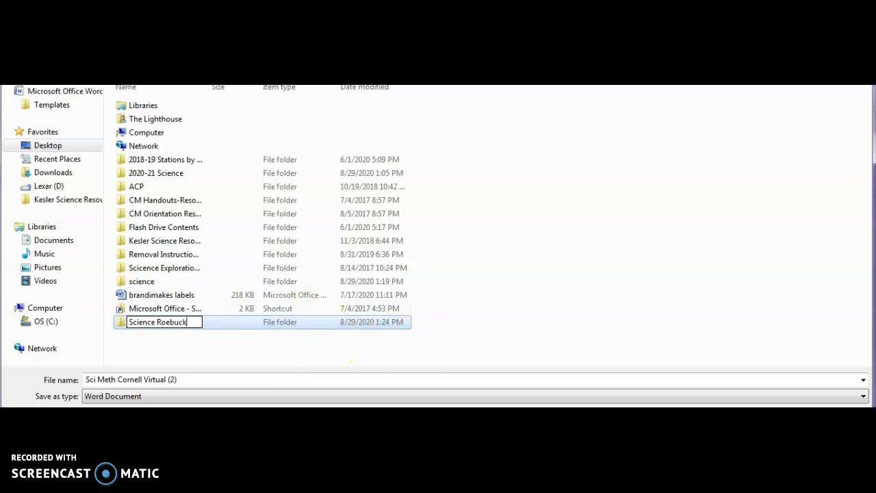
pyautogui.click(252, 317)
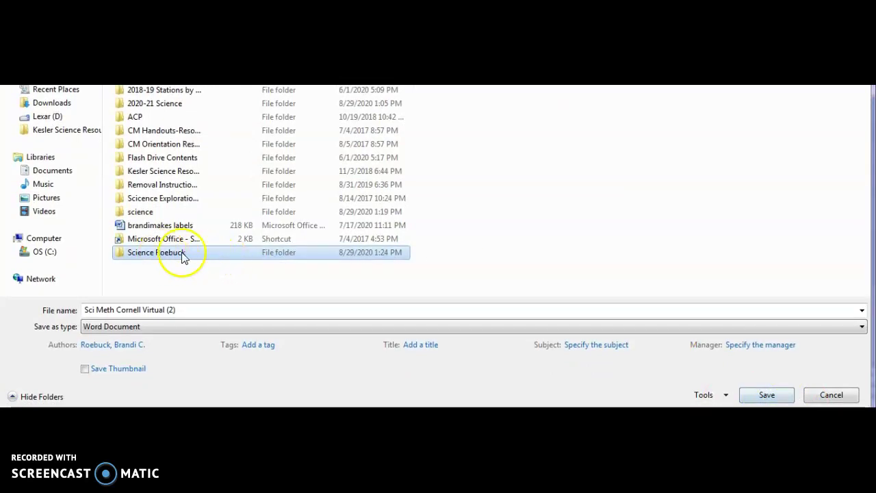
# - Save the worksheet as a Word Document named Sci Meth Cornell Virtual (2) inside the new science folder
pyautogui.click(300, 255)
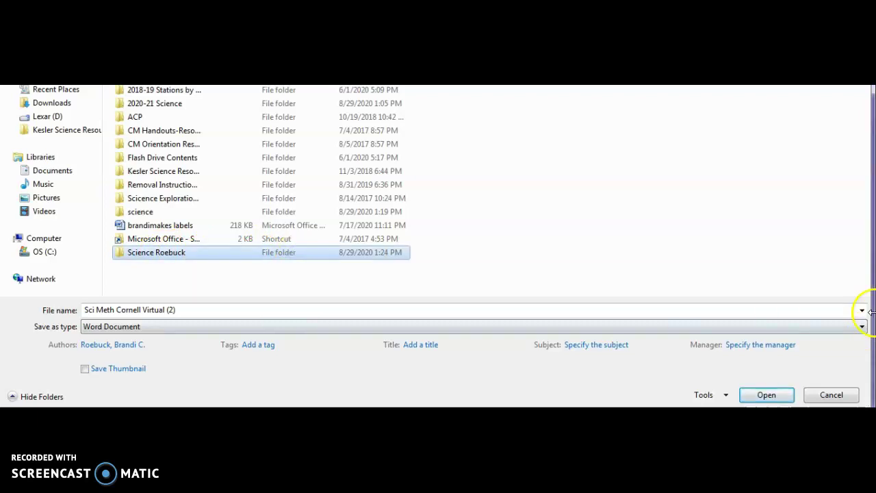
pyautogui.click(787, 397)
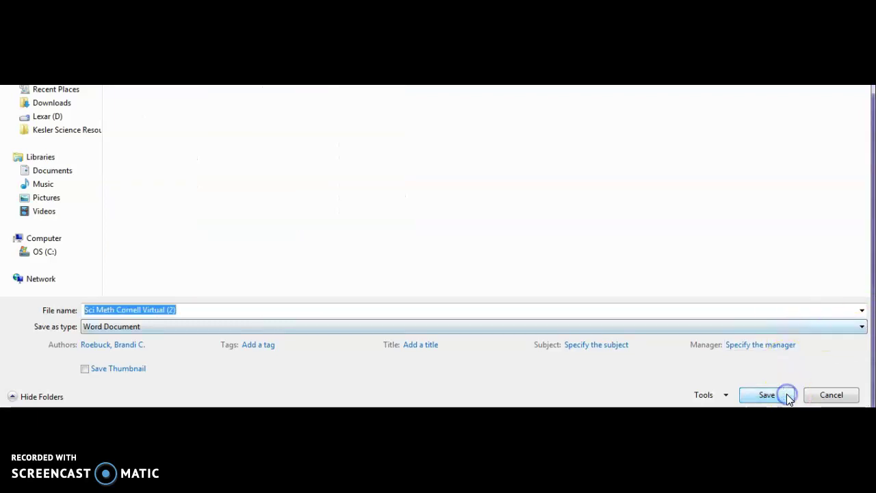
pyautogui.click(787, 397)
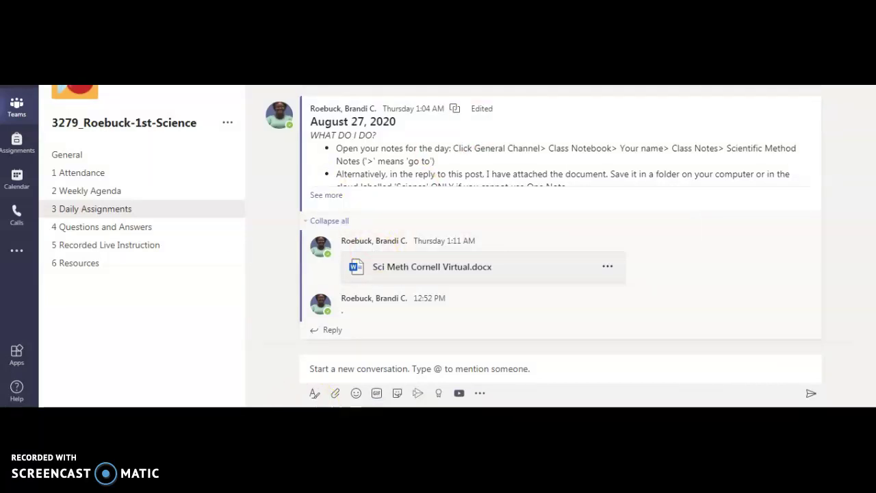
# - Switch to the Focus student portal, show the Web Script Fund assignments and open HANDOUTS_Activity.pdf
pyautogui.click(283, 362)
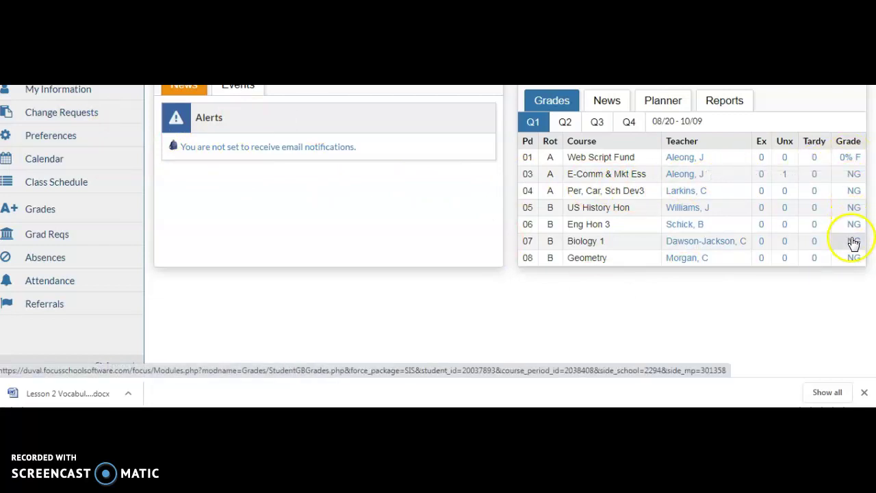
pyautogui.click(855, 168)
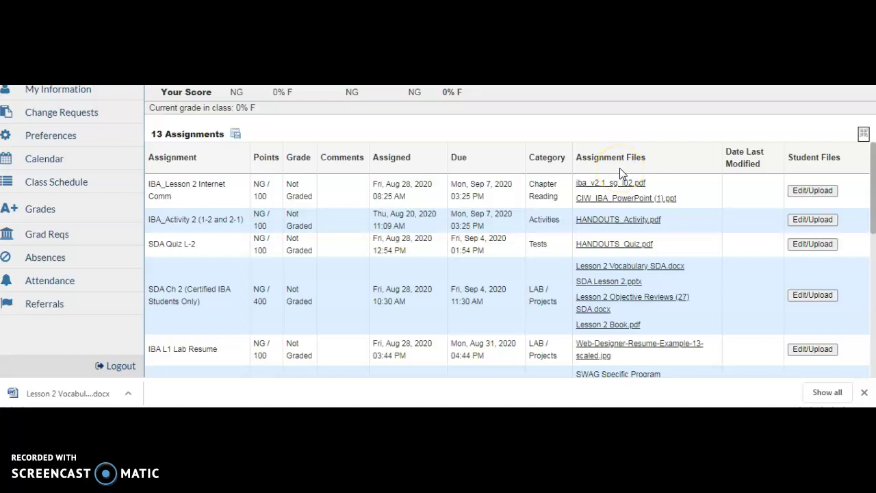
pyautogui.click(613, 182)
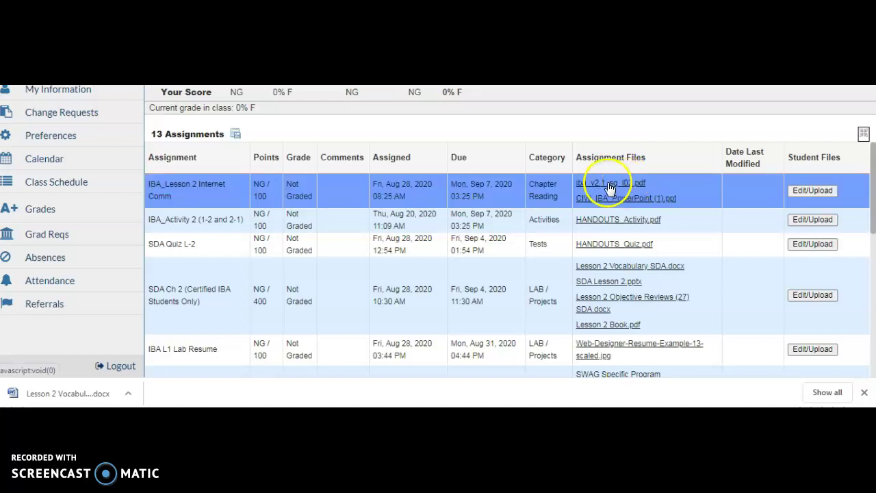
pyautogui.click(617, 214)
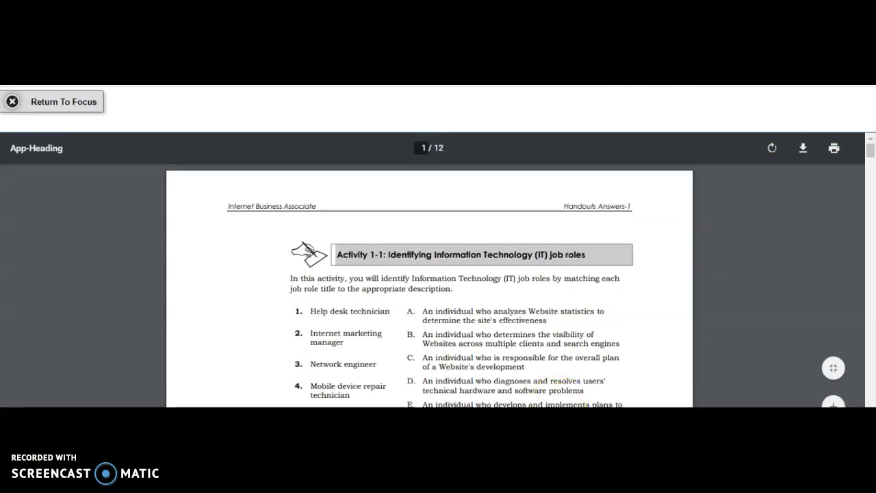
# - Download the open handout as a PDF named Modules into the Desktop folder named with "Science" and the teacher's surname
pyautogui.click(805, 163)
pyautogui.click(737, 112)
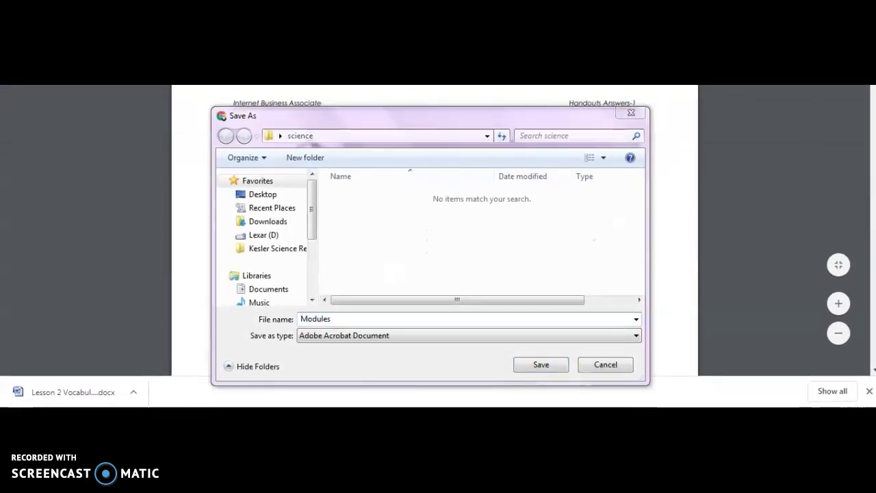
pyautogui.click(463, 202)
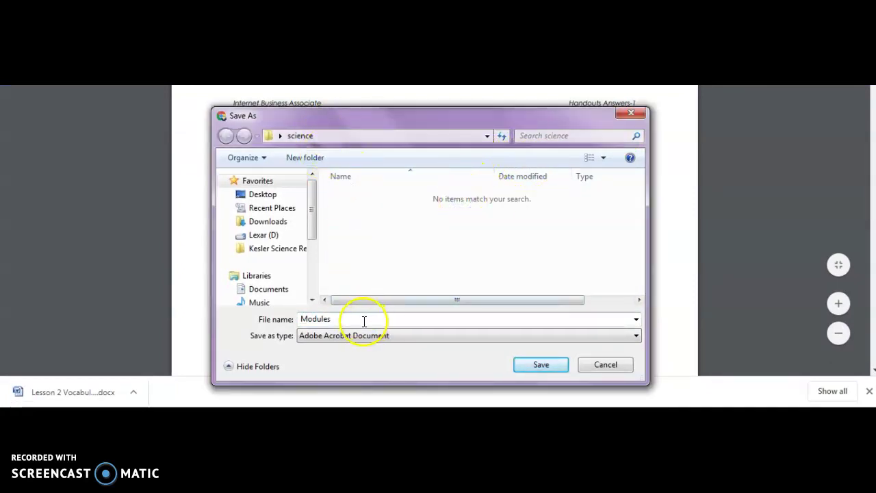
pyautogui.click(278, 198)
pyautogui.scroll(-3, 401, 272)
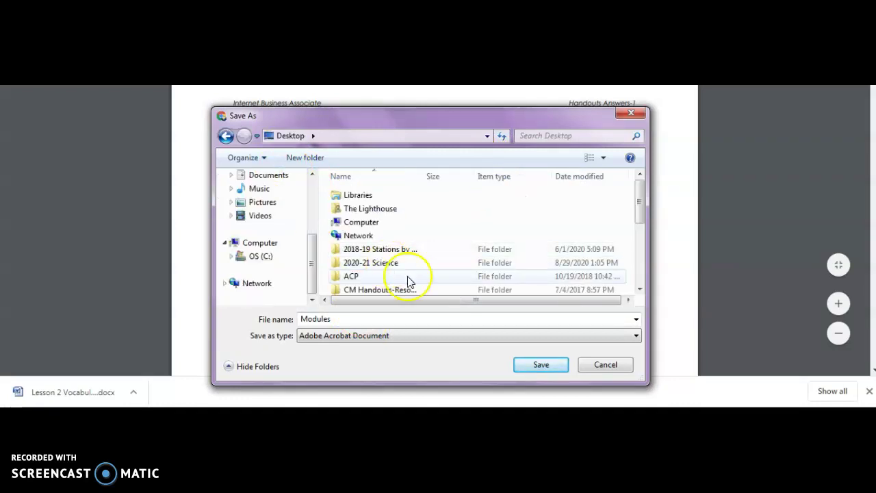
pyautogui.moveTo(641, 194); pyautogui.dragTo(646, 261)
pyautogui.click(397, 248)
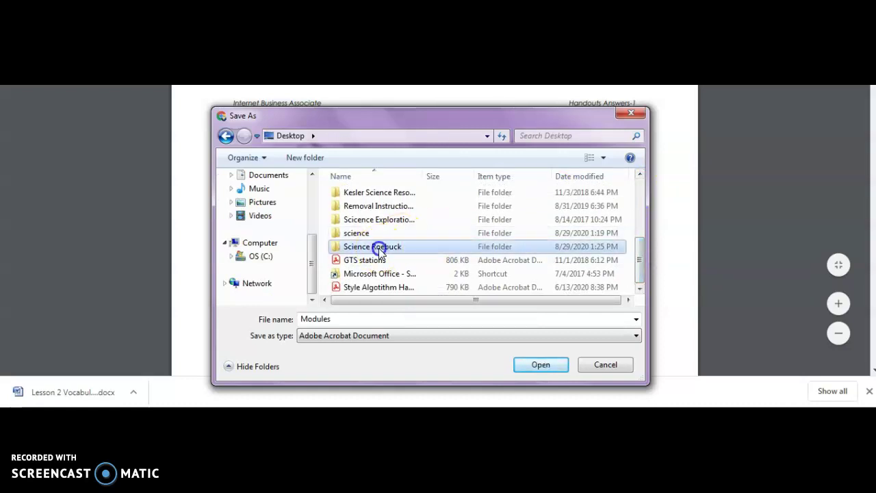
pyautogui.click(541, 365)
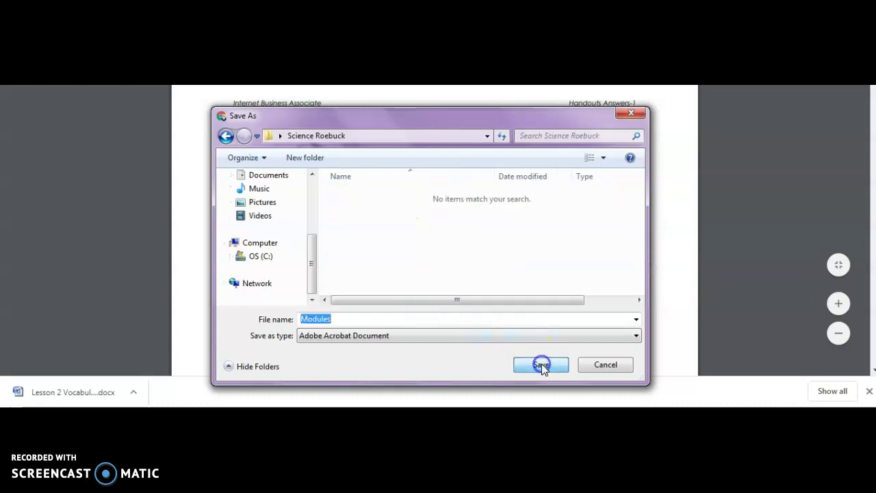
pyautogui.click(540, 364)
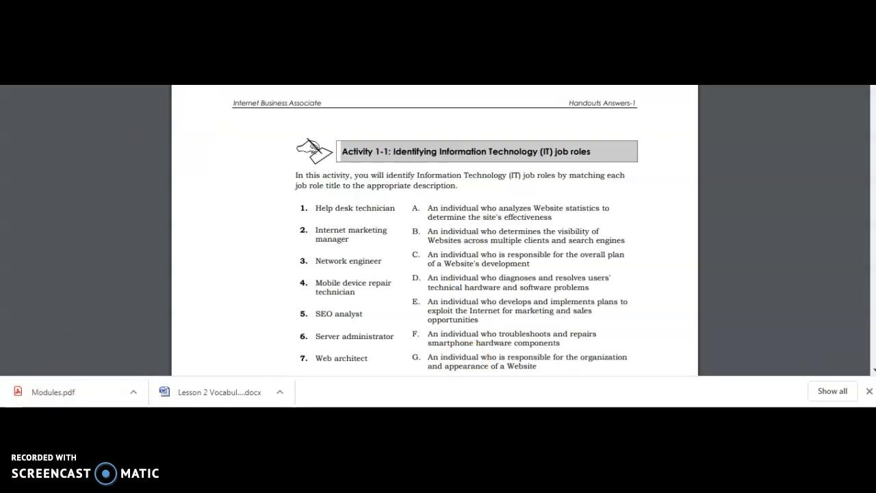
# - Return to the Focus portal, open the Web Script Fund assignments and start downloading Lesson 2 Objective Reviews (27) SDA.docx
pyautogui.hotkey('ctrl', 'Tab')
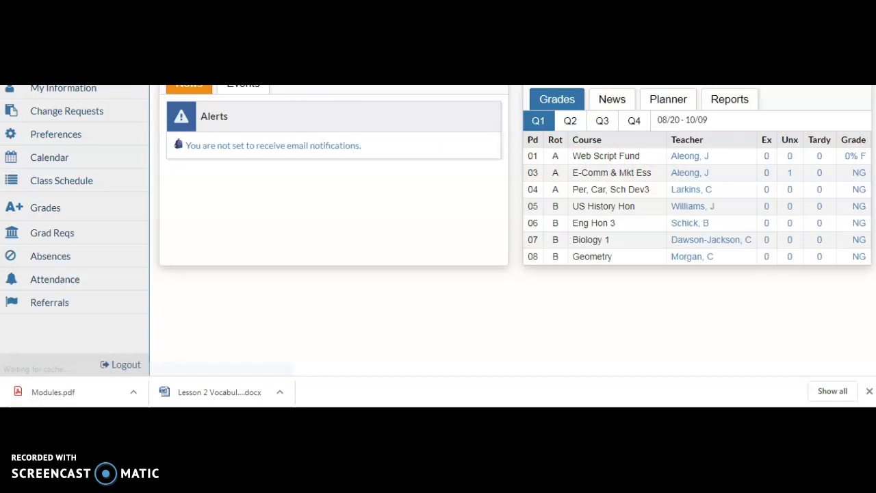
pyautogui.click(863, 163)
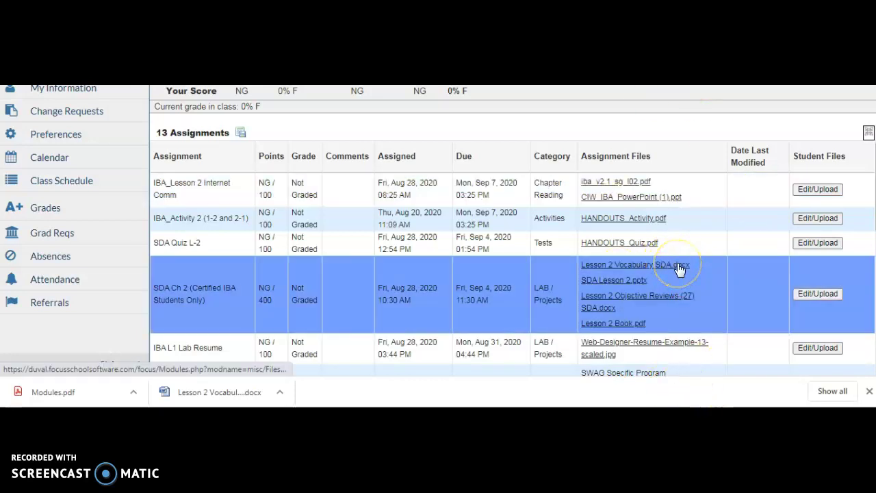
pyautogui.click(648, 305)
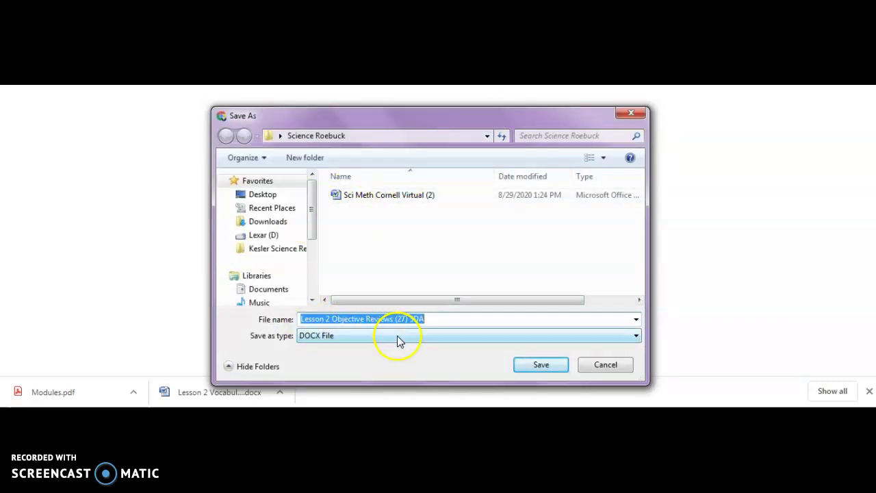
# - Save Lesson 2 Objective Reviews (27) SDA as a DOCX file in the Desktop folder named with "Science" and the teacher's surname, and open it
pyautogui.click(273, 197)
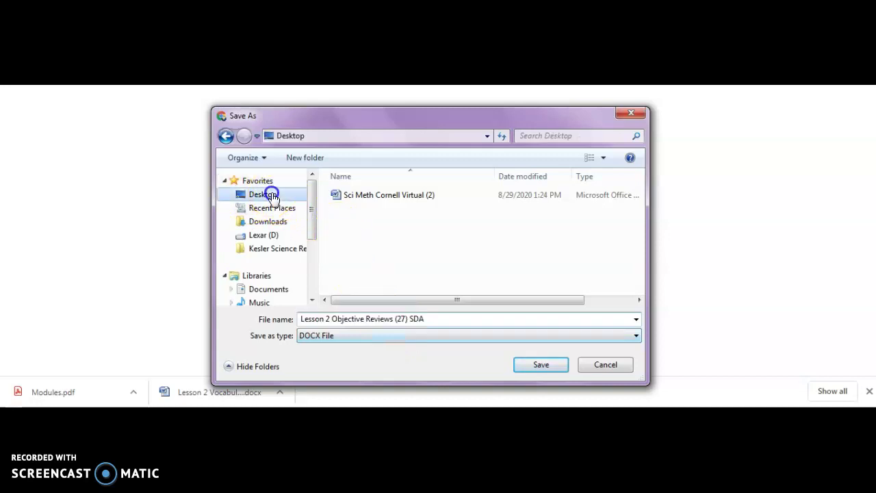
pyautogui.click(402, 249)
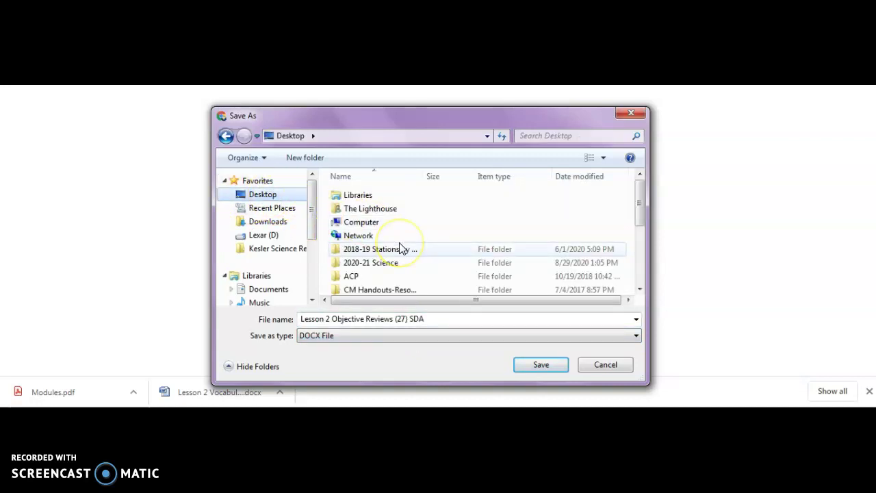
pyautogui.scroll(-3, 402, 250)
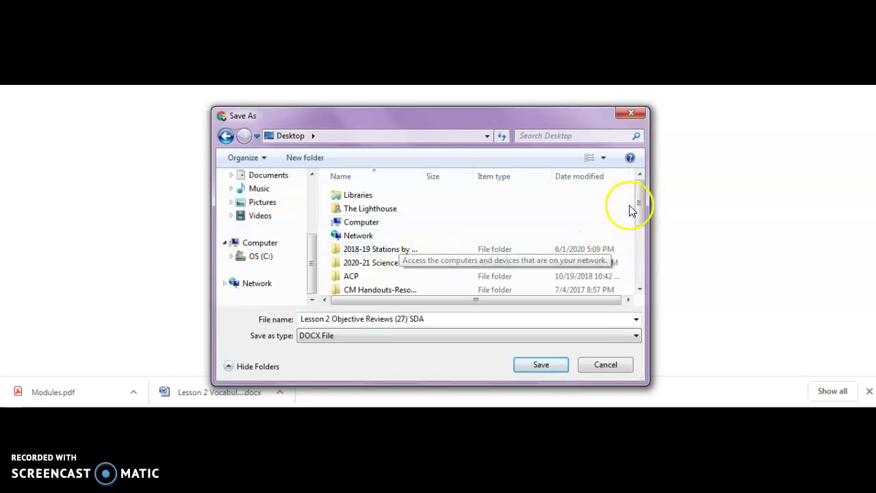
pyautogui.moveTo(640, 204); pyautogui.dragTo(643, 286)
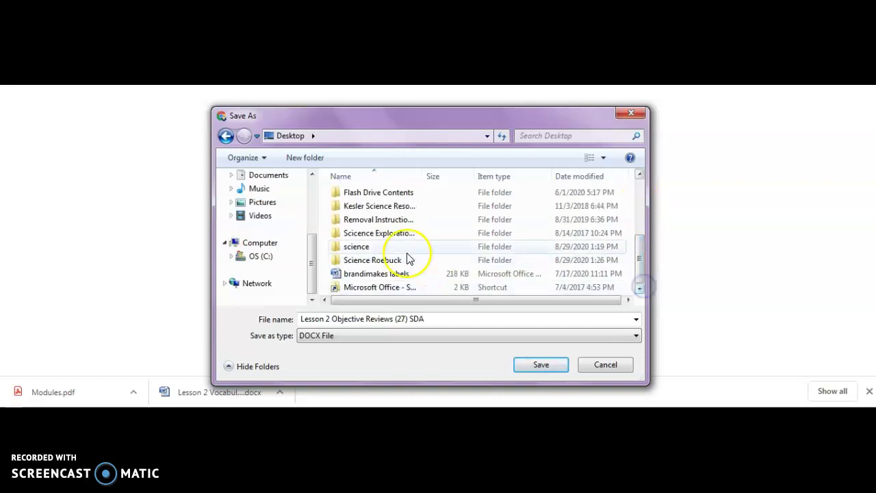
pyautogui.click(383, 261)
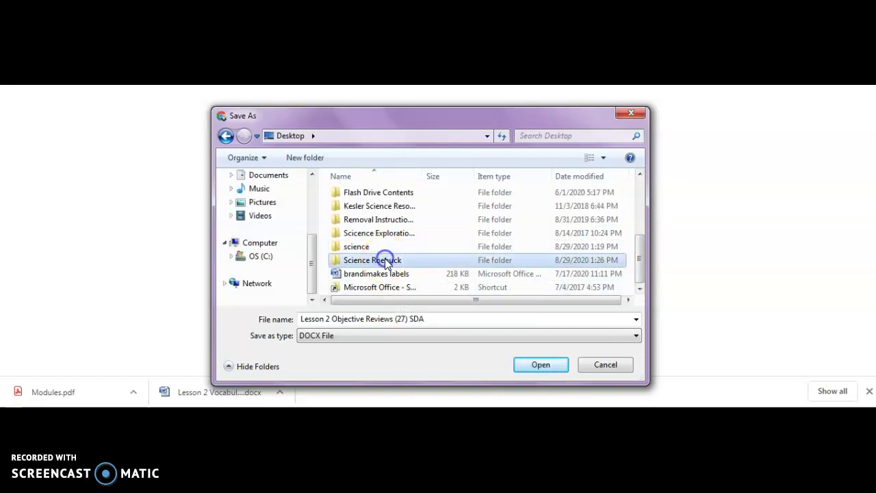
pyautogui.click(541, 364)
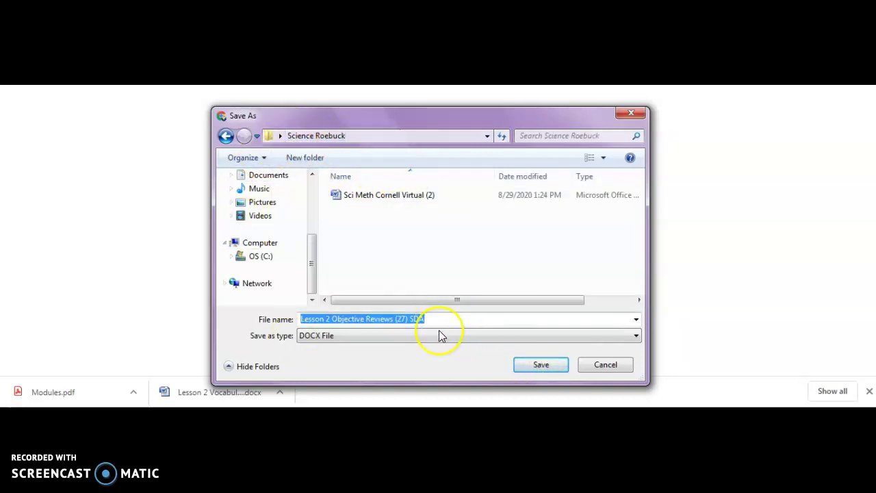
pyautogui.click(542, 364)
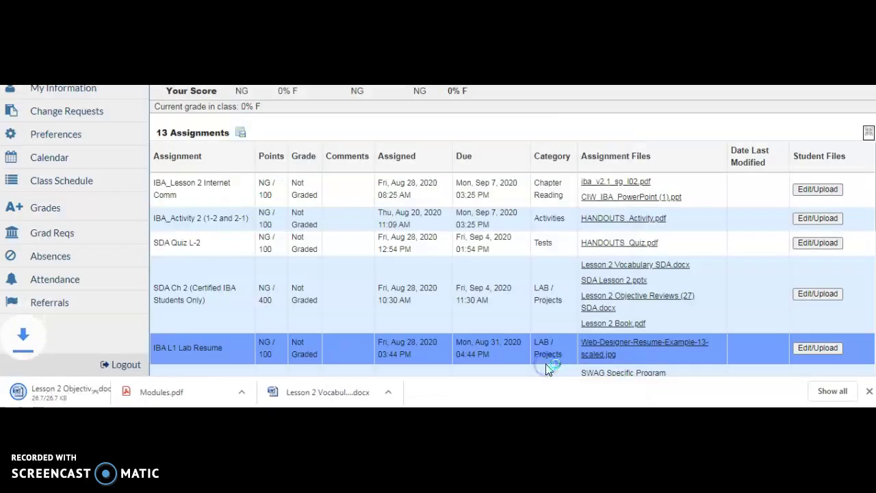
pyautogui.click(53, 394)
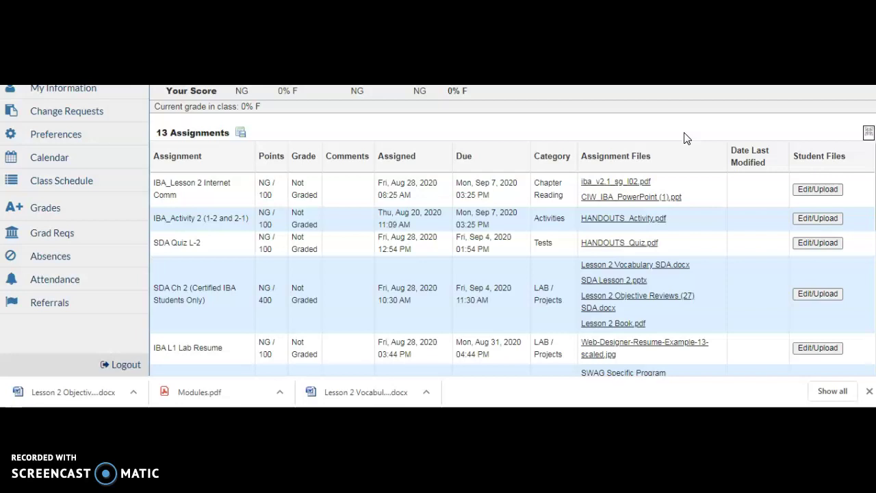
# - Upload Lesson 2 Vocabulary SDA from the science folder as the student file for the IBA_Lesson 2 Internet Comm assignment
pyautogui.click(825, 192)
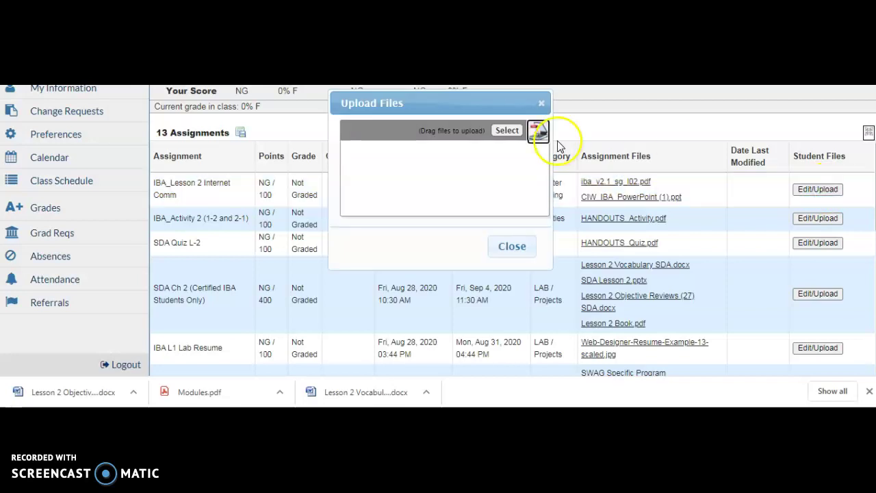
pyautogui.click(507, 131)
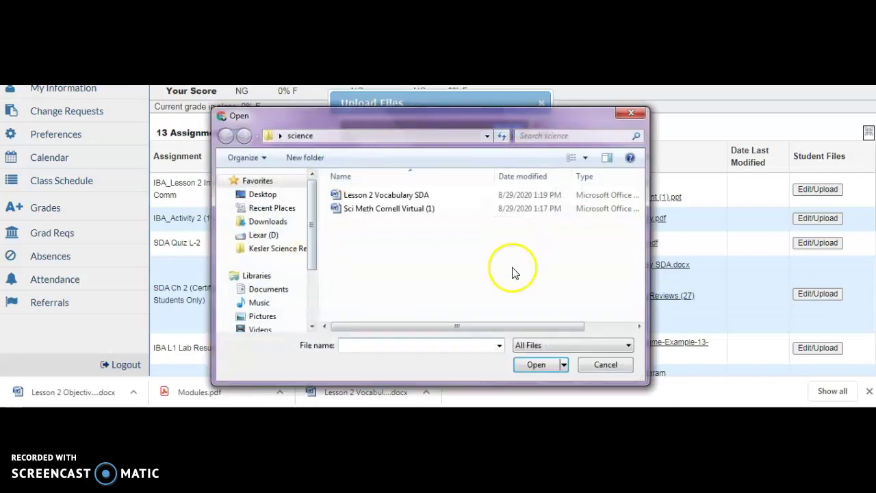
pyautogui.click(392, 199)
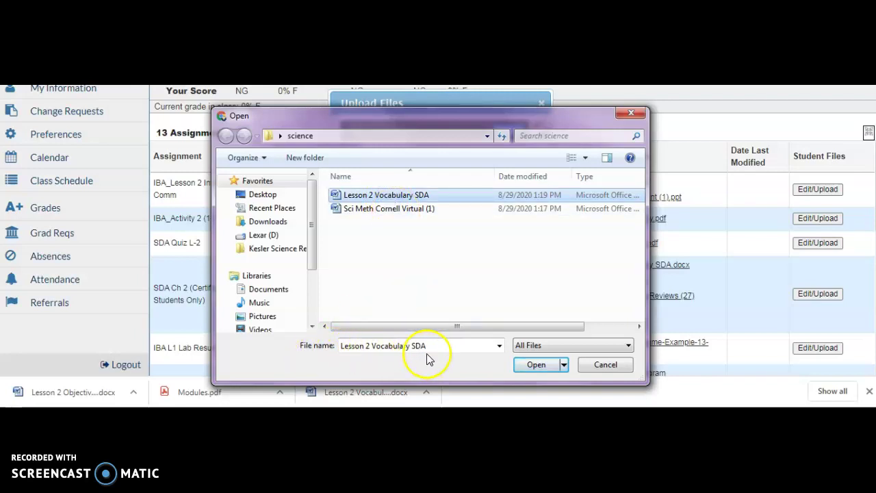
pyautogui.click(538, 367)
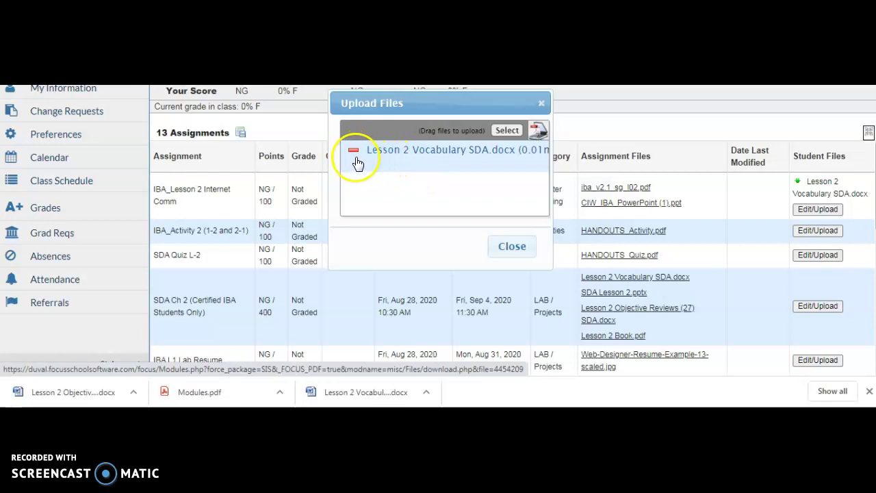
pyautogui.click(526, 252)
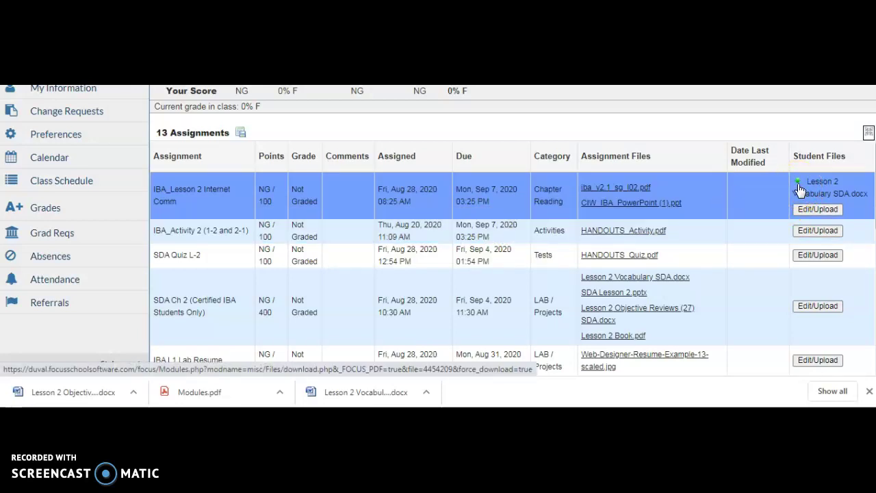
# - Try to download the submitted Lesson 2 Vocabulary SDA.docx from the IBA_Lesson 2 Internet Comm student files, then cancel the save
pyautogui.click(798, 184)
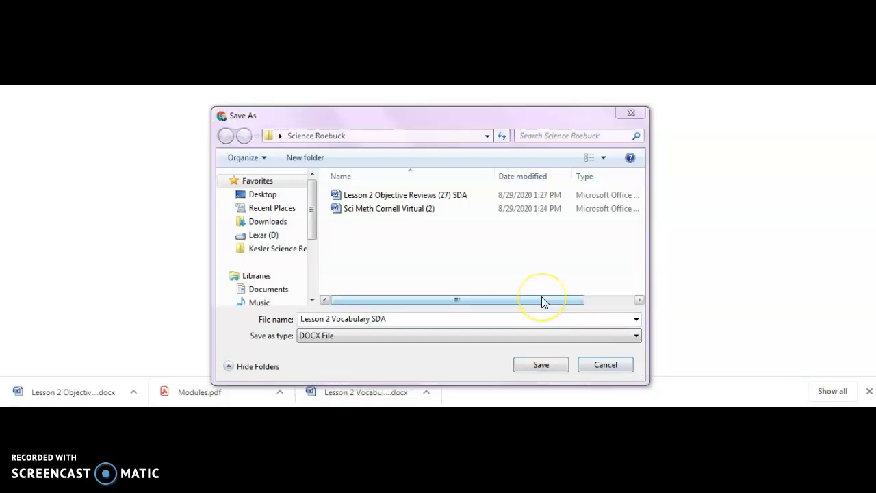
pyautogui.click(602, 367)
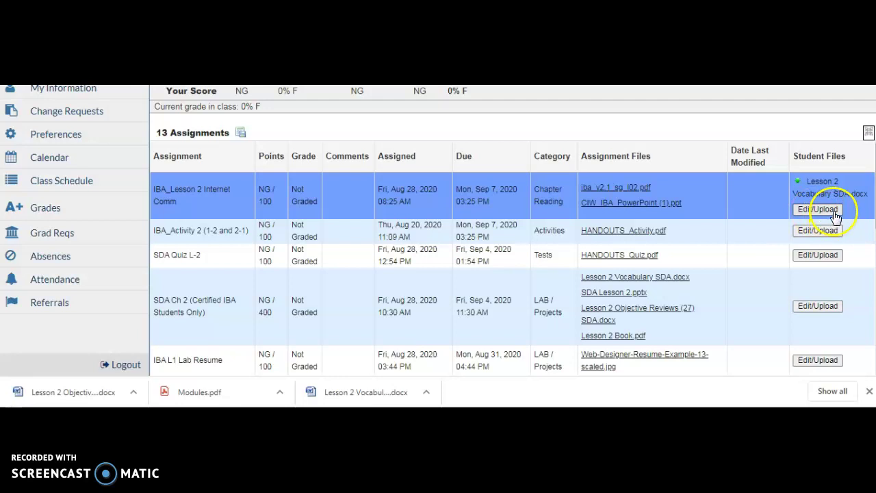
# - Delete the uploaded Lesson 2 Vocabulary SDA.docx from the IBA_Lesson 2 Internet Comm assignment and reload the Web Script Fund assignments
pyautogui.click(830, 211)
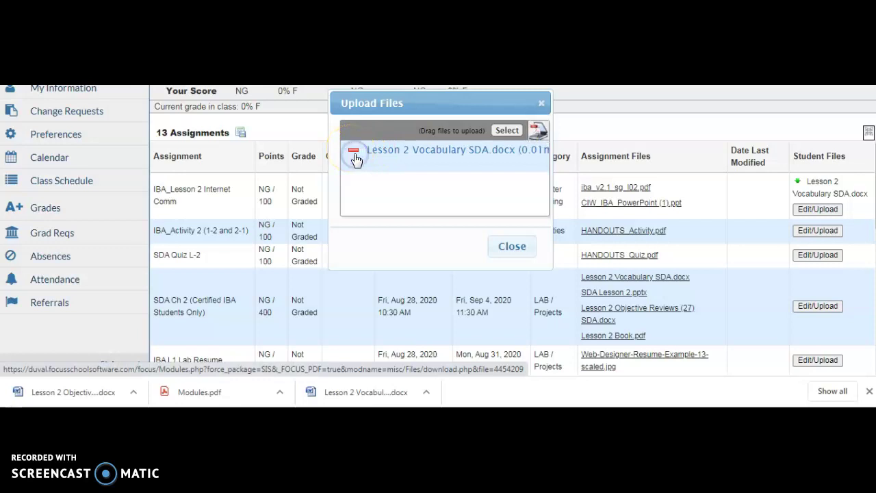
pyautogui.click(525, 128)
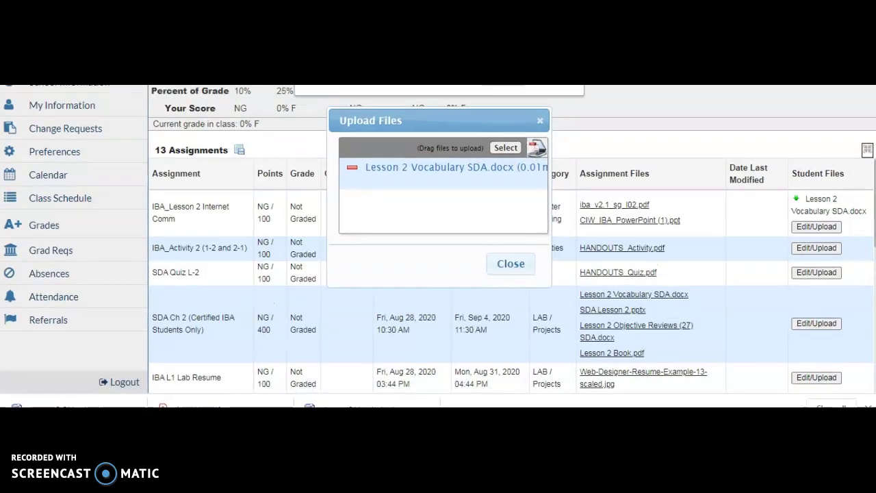
pyautogui.click(352, 167)
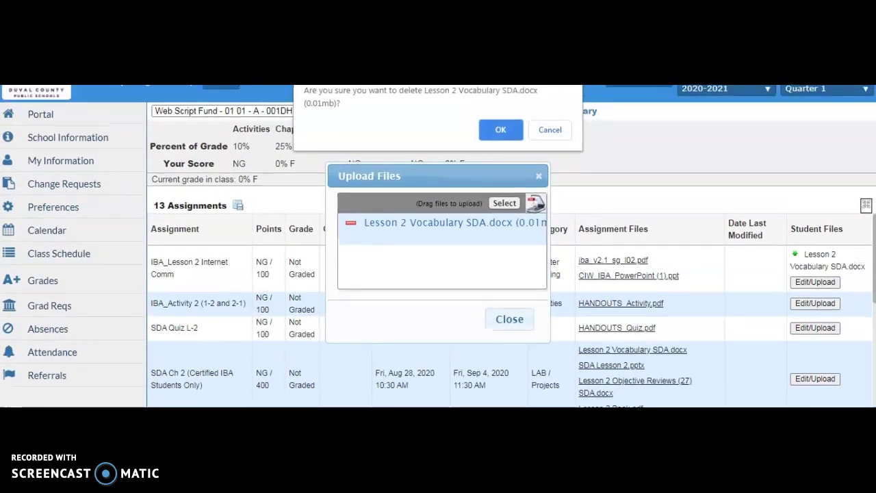
pyautogui.click(506, 136)
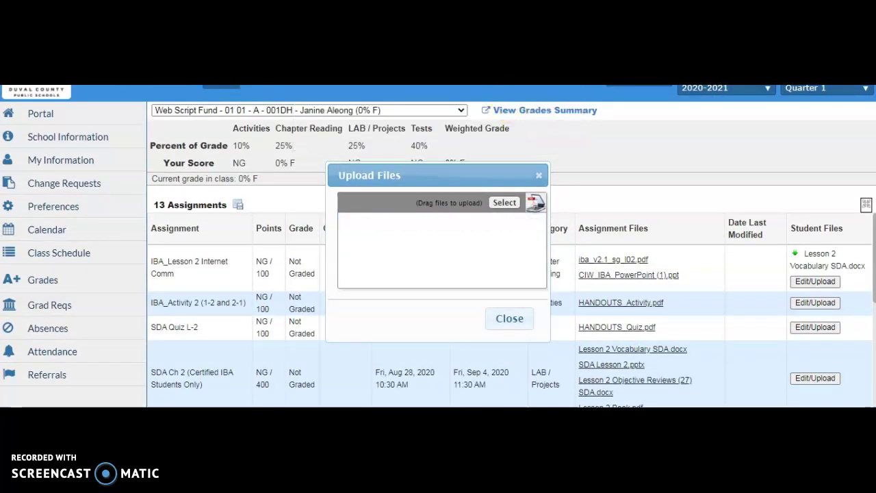
pyautogui.scroll(-2, 438, 246)
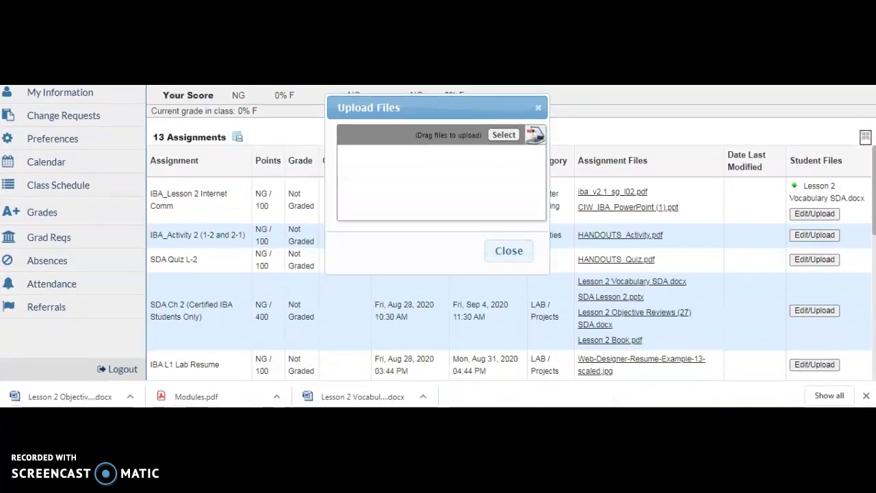
pyautogui.click(510, 248)
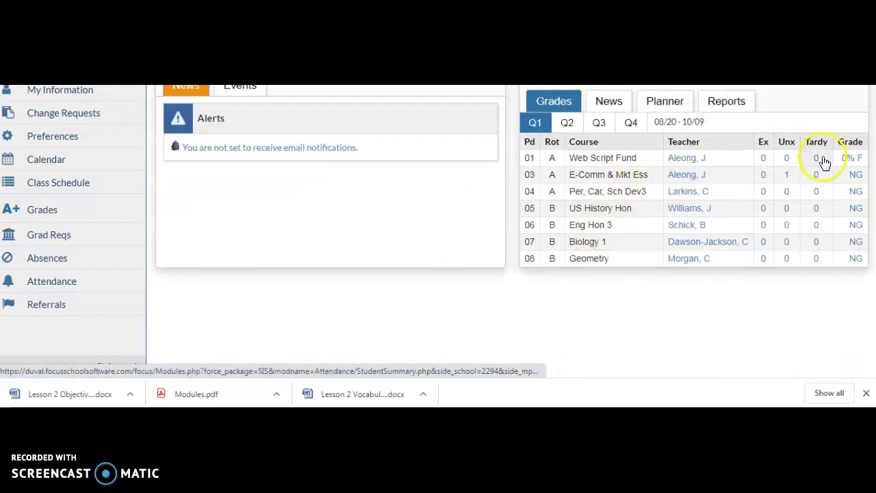
pyautogui.click(849, 158)
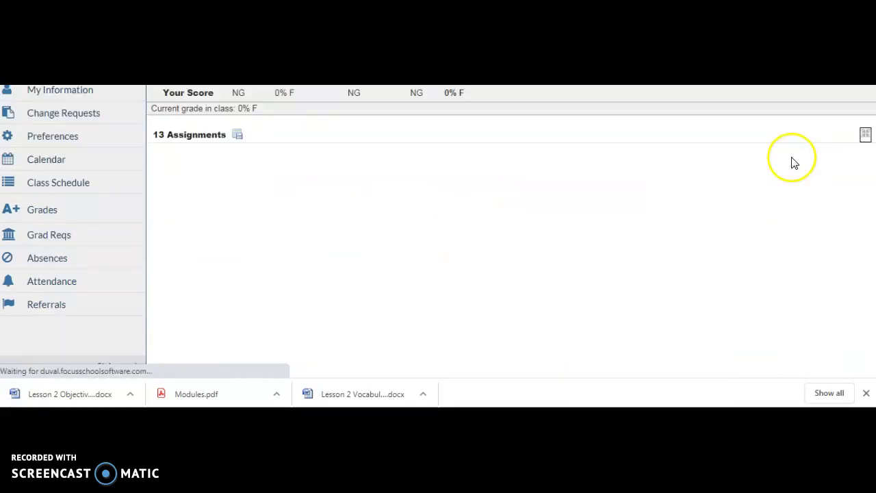